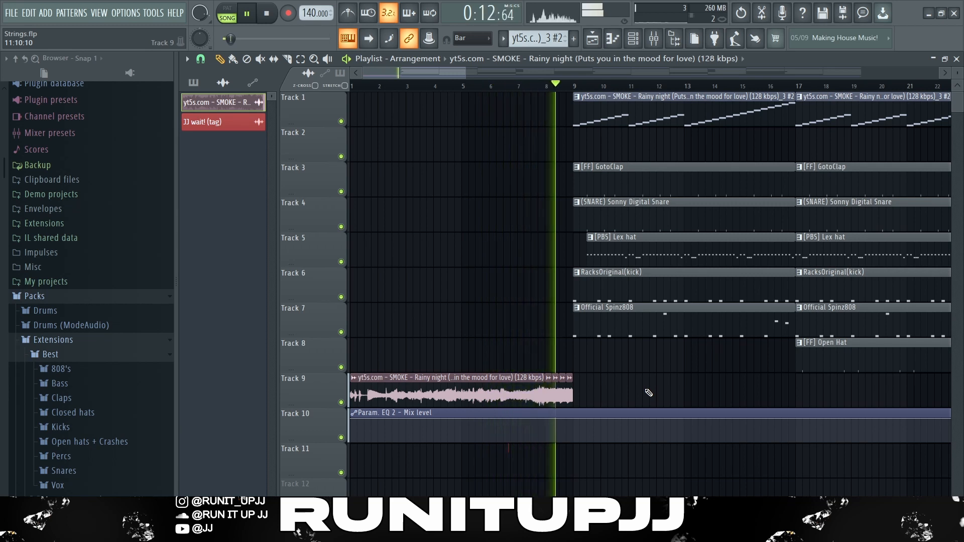
Stop playback and examine the intro sample clip on Track 9 and where the drum clips start in the playlist.
{"action": "key", "text": "space"}
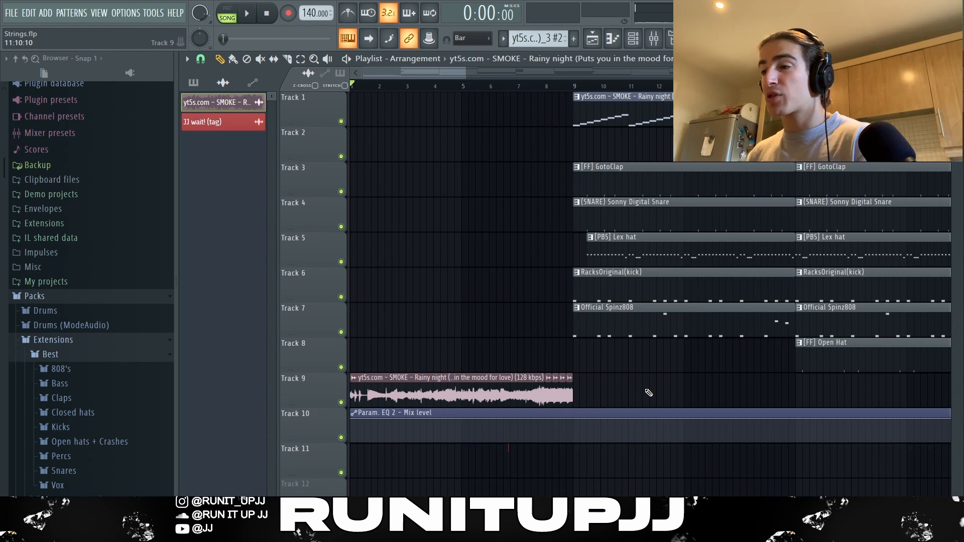
{"action": "scroll", "coordinate": [499, 401], "scroll_direction": "up", "scroll_amount": 4}
{"action": "left_click_drag", "start_coordinate": [425, 374], "coordinate": [516, 403]}
{"action": "left_click", "coordinate": [439, 332], "text": "ctrl"}
{"action": "scroll", "coordinate": [439, 332], "scroll_direction": "down", "scroll_amount": 3}
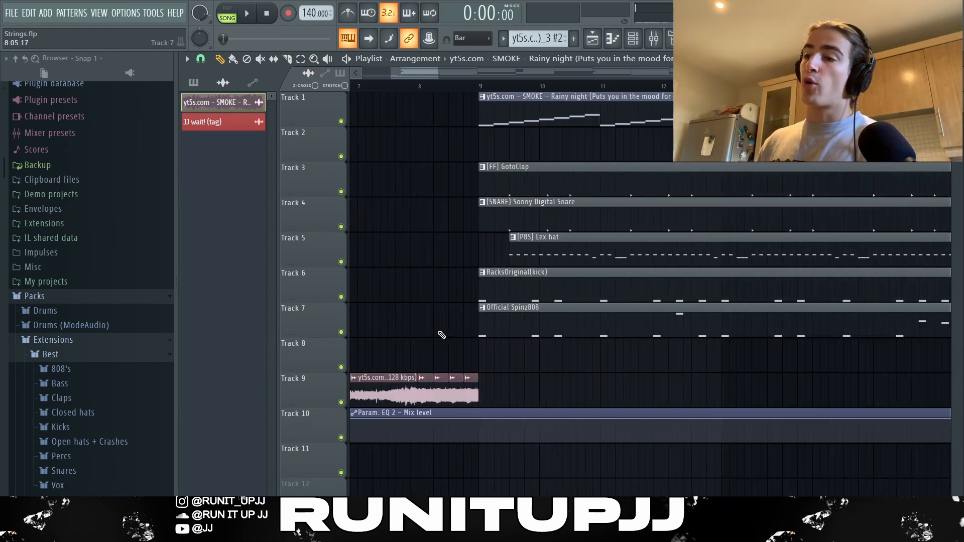
{"action": "scroll", "coordinate": [443, 335], "scroll_direction": "down", "scroll_amount": 6}
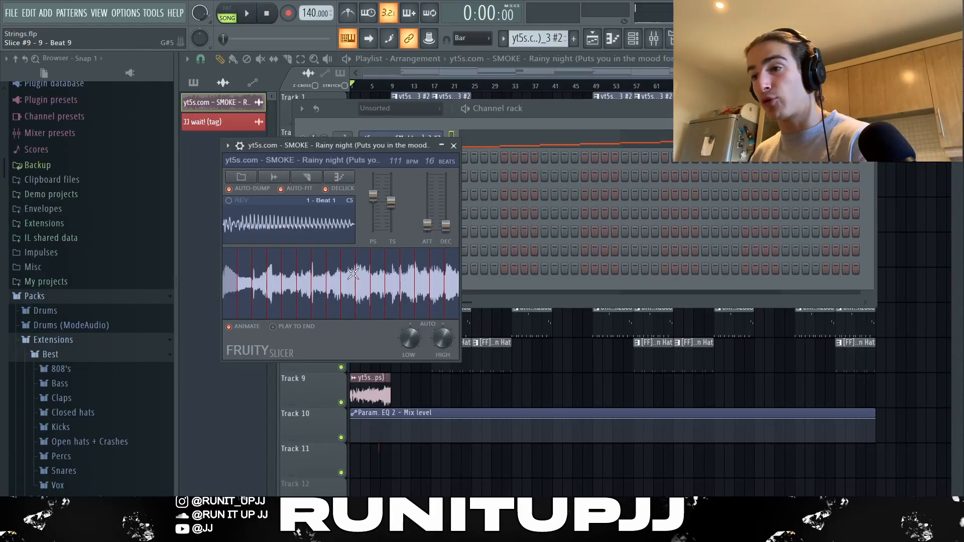
Check the sample's pitch shift in Fruity Slicer and view its sliced notes in the piano roll.
{"action": "left_click", "coordinate": [373, 196]}
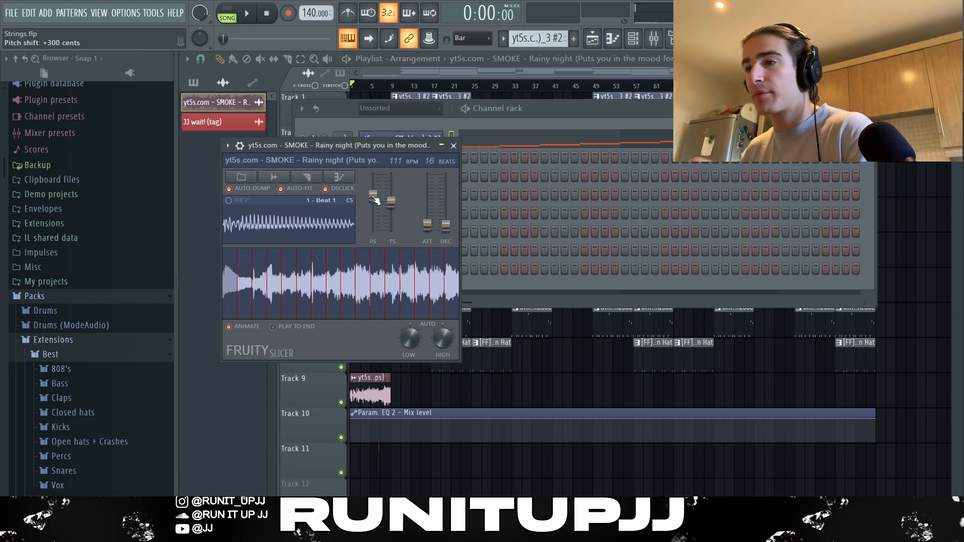
{"action": "left_click", "coordinate": [465, 147]}
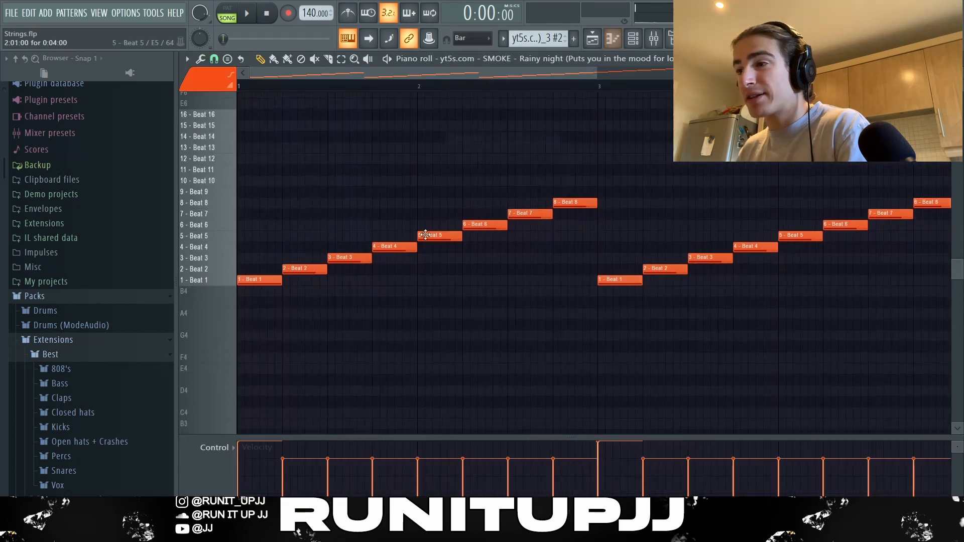
{"action": "scroll", "coordinate": [425, 235], "scroll_direction": "down", "scroll_amount": 4}
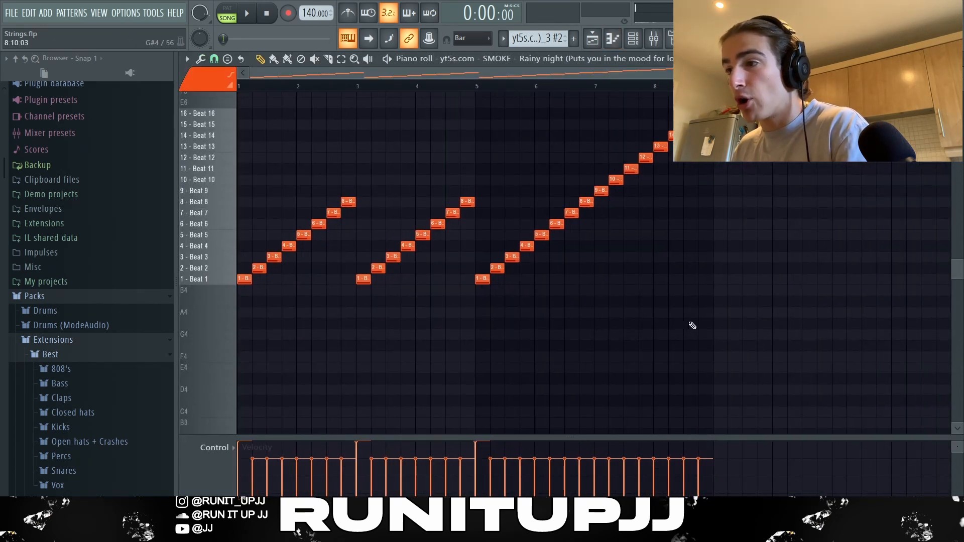
Examine the two runs of beats 1–8 and the full run of beats 1–16, and audition this slice pattern.
{"action": "left_click_drag", "start_coordinate": [507, 202], "coordinate": [376, 198]}
{"action": "scroll", "coordinate": [411, 183], "scroll_direction": "up", "scroll_amount": 3}
{"action": "left_click", "coordinate": [245, 360]}
{"action": "scroll", "coordinate": [572, 369], "scroll_direction": "down", "scroll_amount": 2}
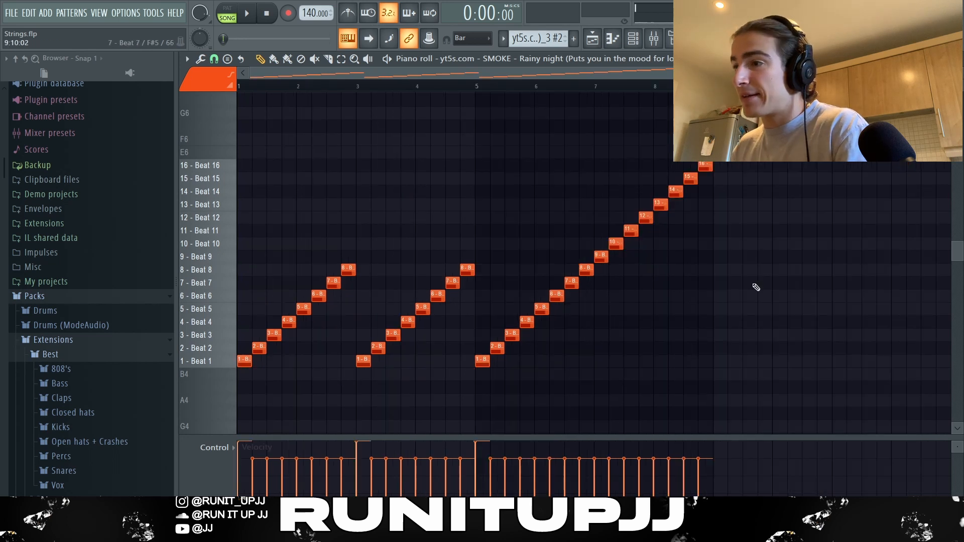
{"action": "left_click_drag", "start_coordinate": [848, 219], "coordinate": [587, 229]}
{"action": "left_click_drag", "start_coordinate": [764, 266], "coordinate": [605, 140]}
{"action": "left_click", "coordinate": [605, 140], "text": "ctrl"}
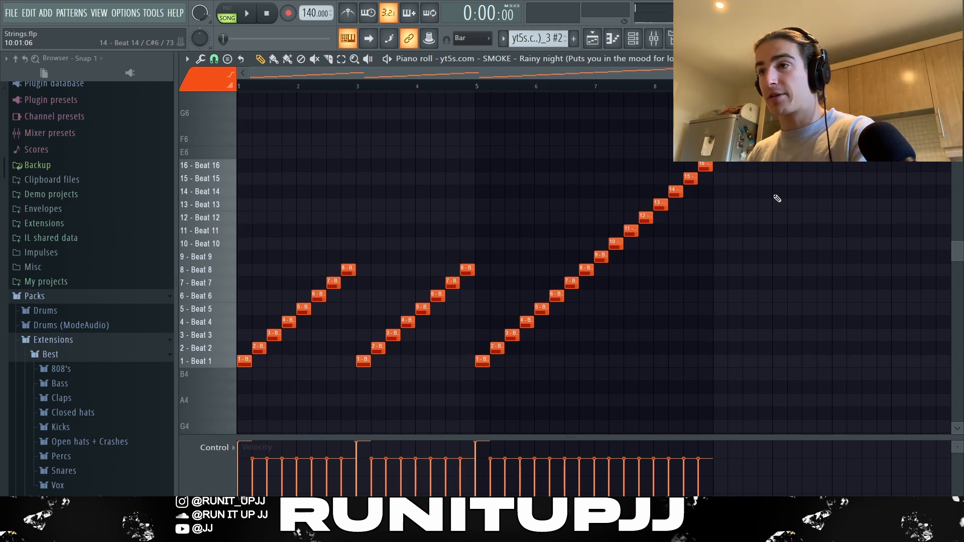
{"action": "key", "text": "space"}
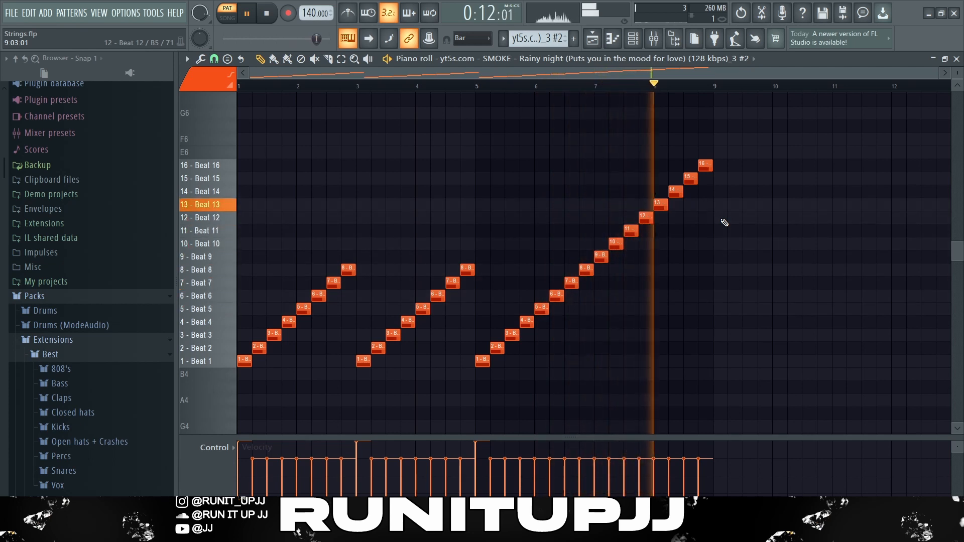
{"action": "key", "text": "space"}
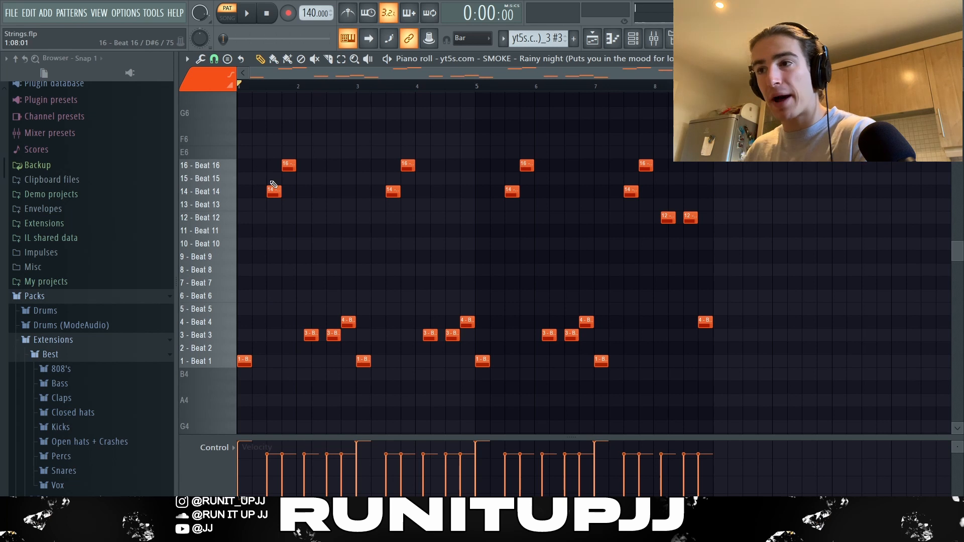
Examine the second slice pattern (#3) by highlighting its repeating two-bar phrases and the different ending, and clear the selection.
{"action": "scroll", "coordinate": [272, 392], "scroll_direction": "up", "scroll_amount": 3}
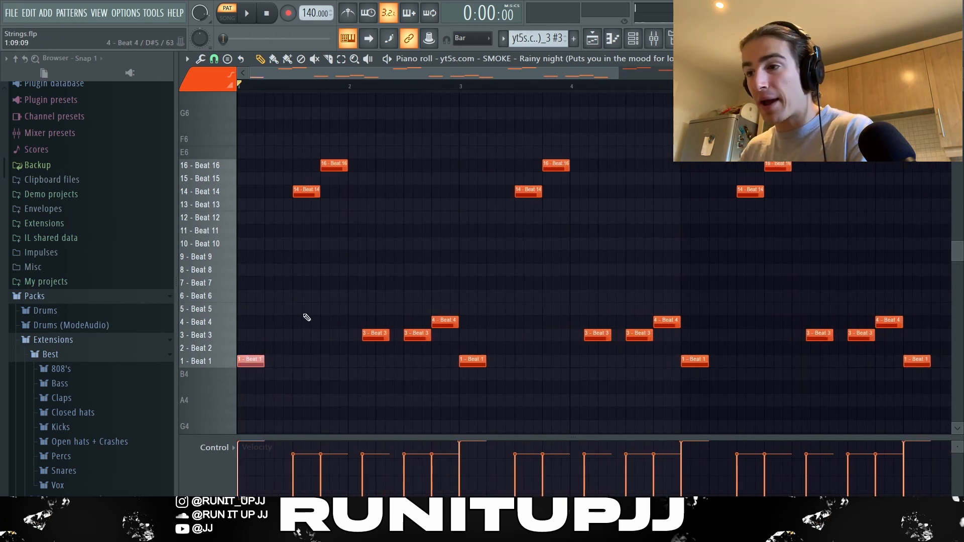
{"action": "scroll", "coordinate": [325, 385], "scroll_direction": "down", "scroll_amount": 3}
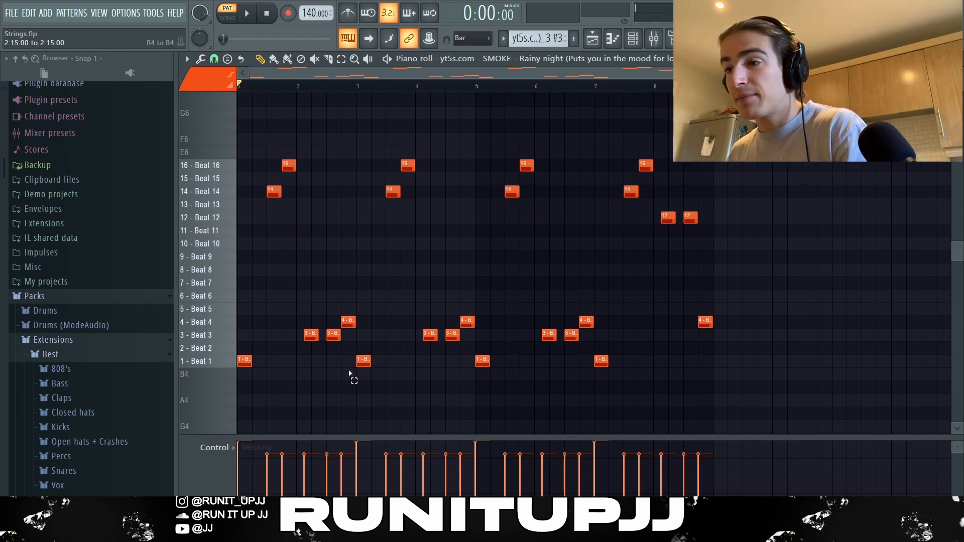
{"action": "left_click_drag", "start_coordinate": [350, 380], "coordinate": [240, 108]}
{"action": "left_click_drag", "start_coordinate": [468, 378], "coordinate": [347, 158]}
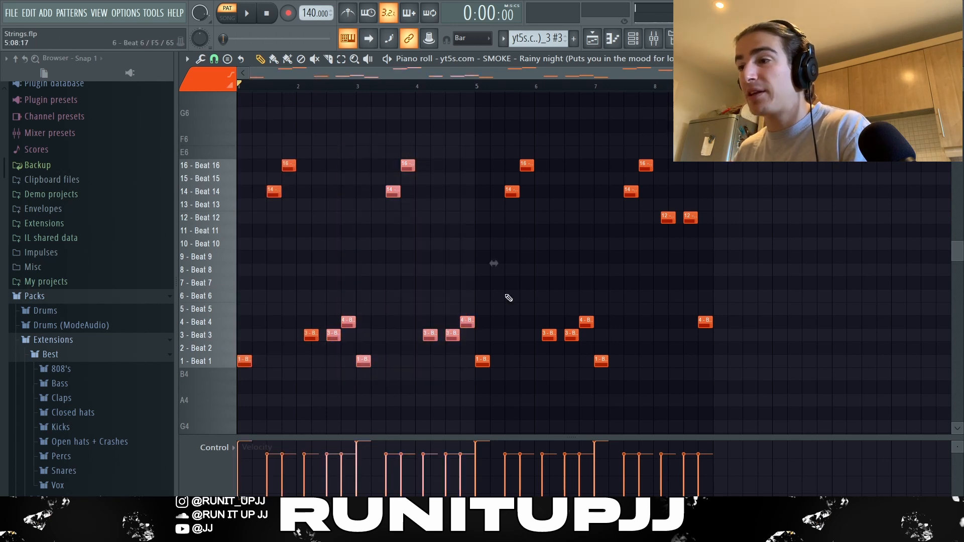
{"action": "left_click_drag", "start_coordinate": [588, 377], "coordinate": [471, 179]}
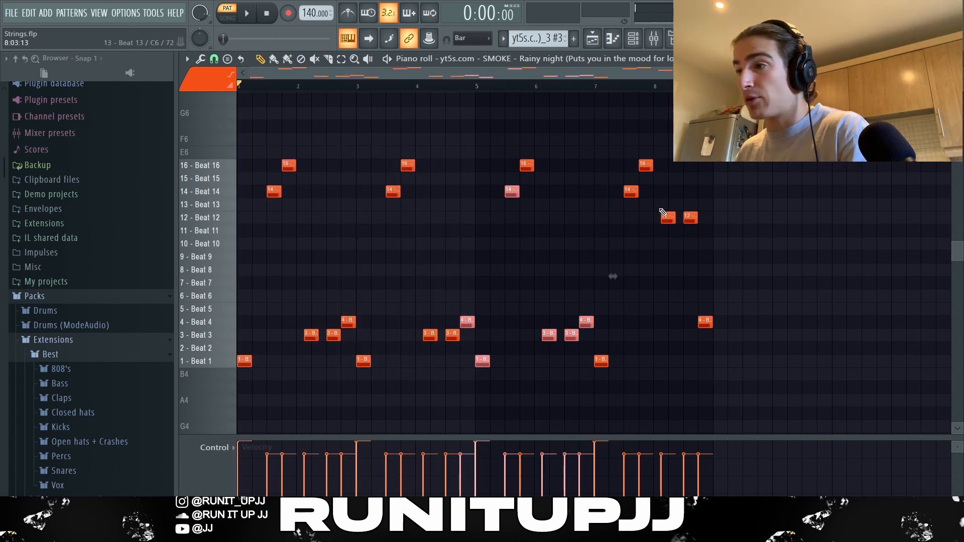
{"action": "left_click", "coordinate": [702, 274]}
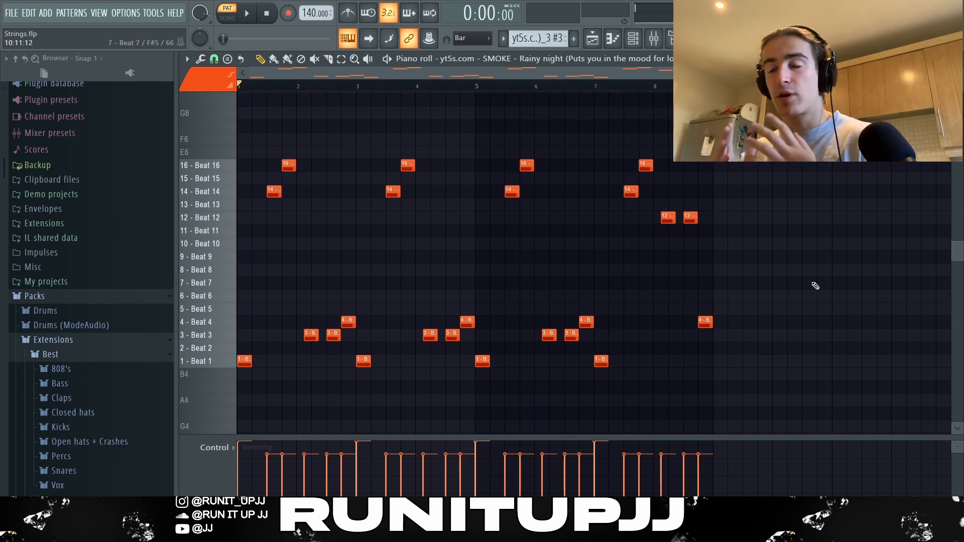
Audition the second slice pattern, and switch to song playback to hear the arrangement from bar 17.
{"action": "key", "text": "space"}
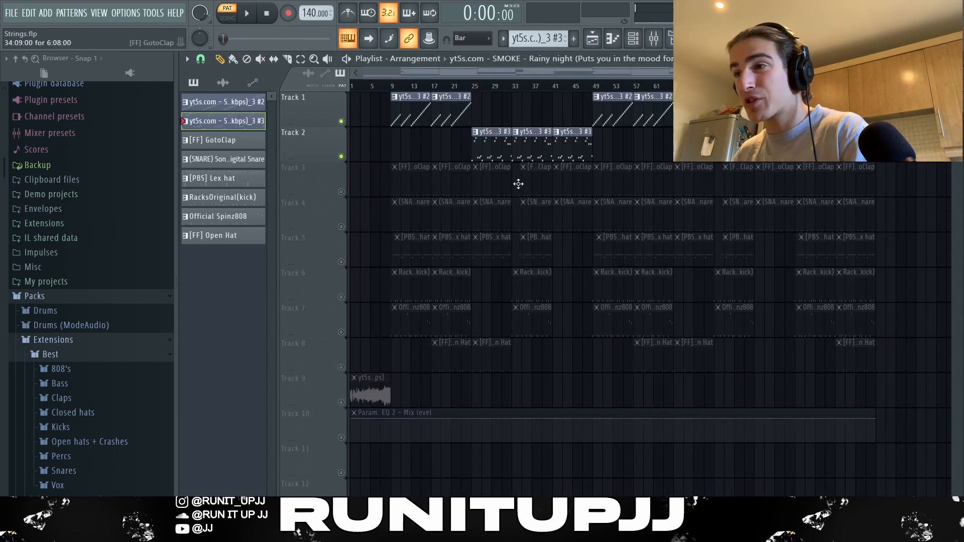
{"action": "key", "text": "l"}
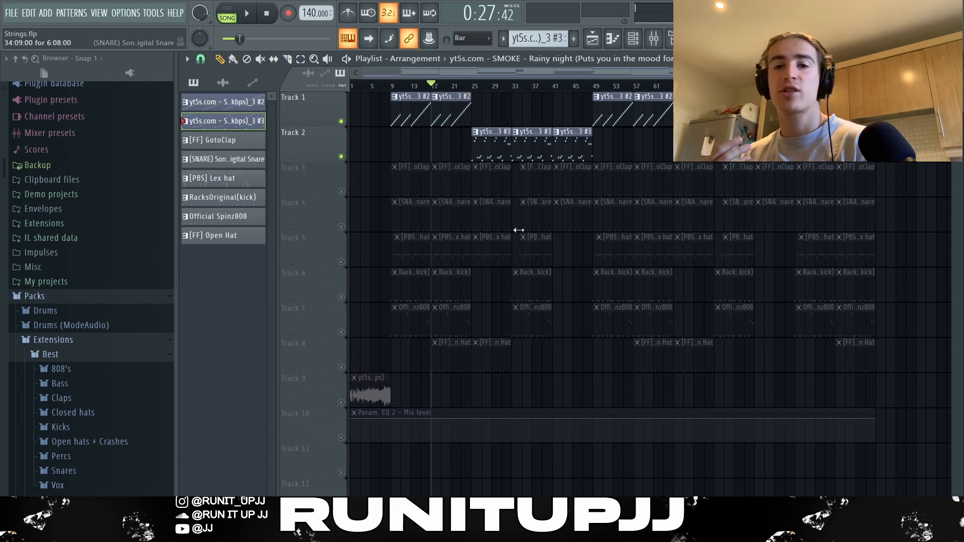
{"action": "key", "text": "space"}
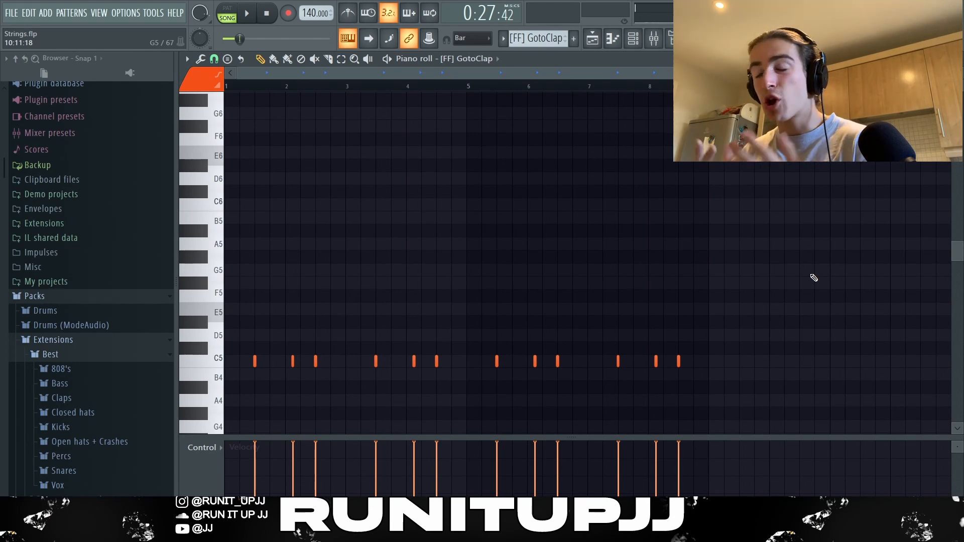
Examine the first two bars of the GotoClap pattern and highlight the matching clap and snare clips in the playlist.
{"action": "scroll", "coordinate": [818, 280], "scroll_direction": "down", "scroll_amount": 3}
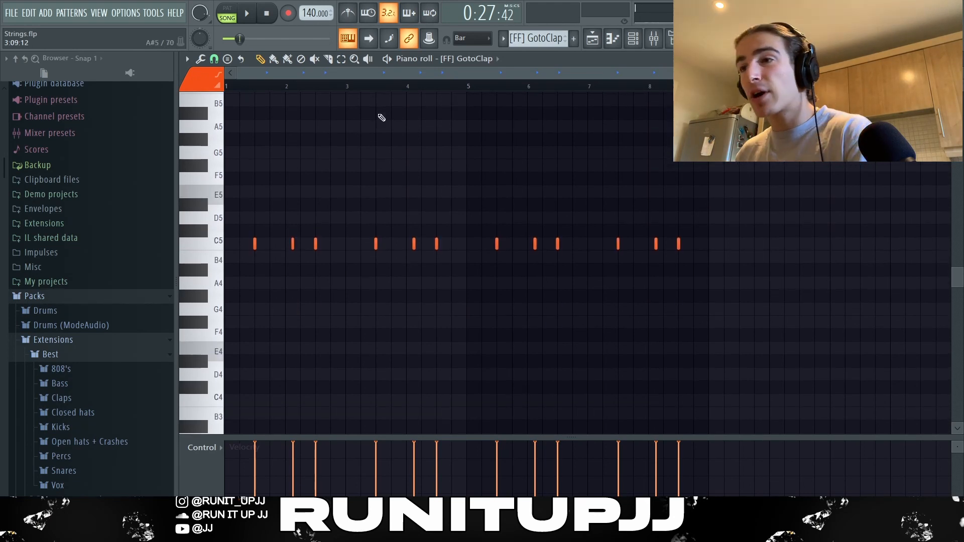
{"action": "left_click_drag", "start_coordinate": [349, 90], "coordinate": [226, 89]}
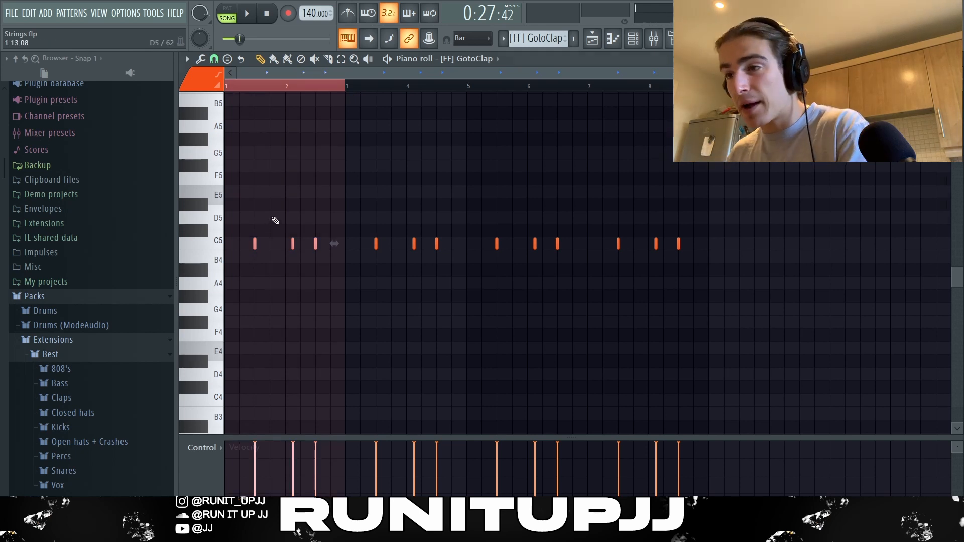
{"action": "key", "text": "F5"}
{"action": "left_click_drag", "start_coordinate": [400, 163], "coordinate": [407, 221]}
{"action": "key", "text": "F7"}
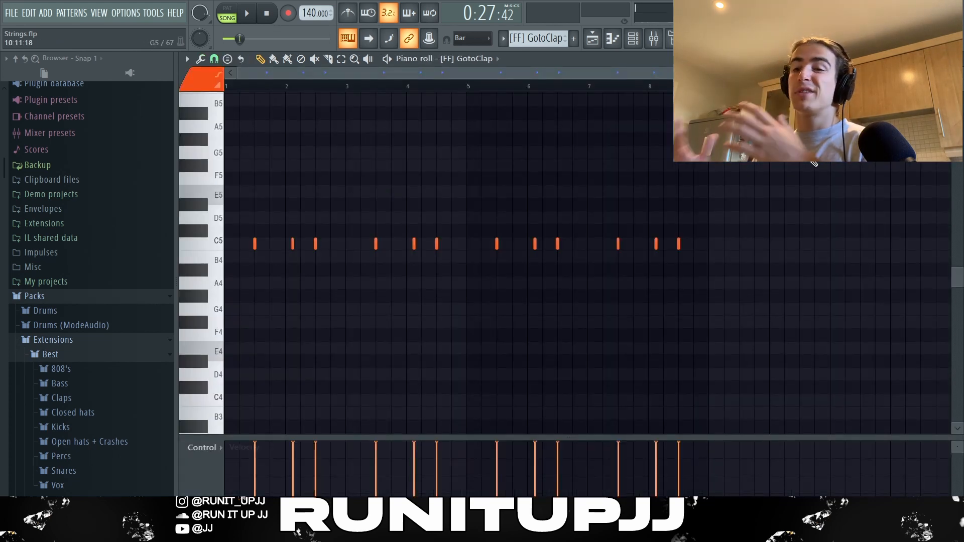
Audition the clap and snare rhythm, and highlight all the GotoClap notes to review them before clearing the selection.
{"action": "key", "text": "space"}
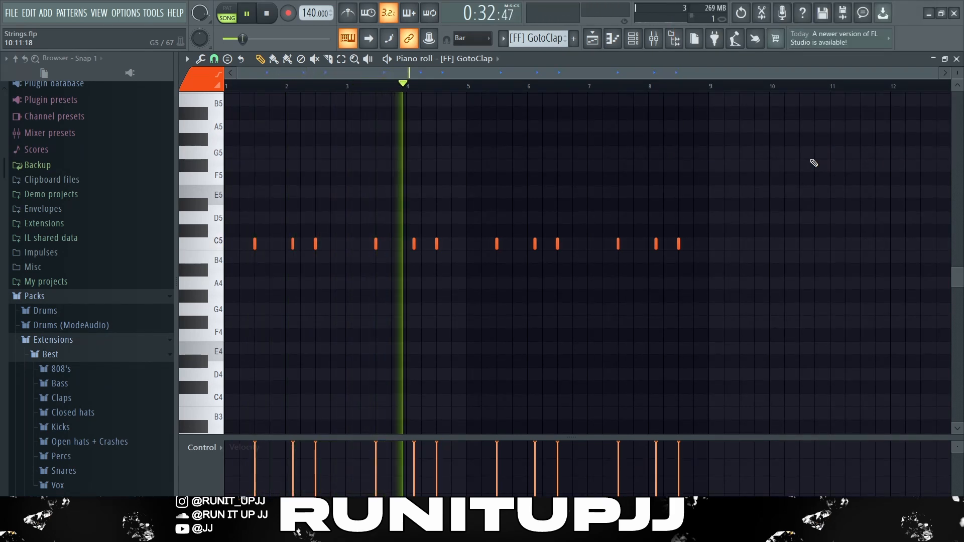
{"action": "key", "text": "space"}
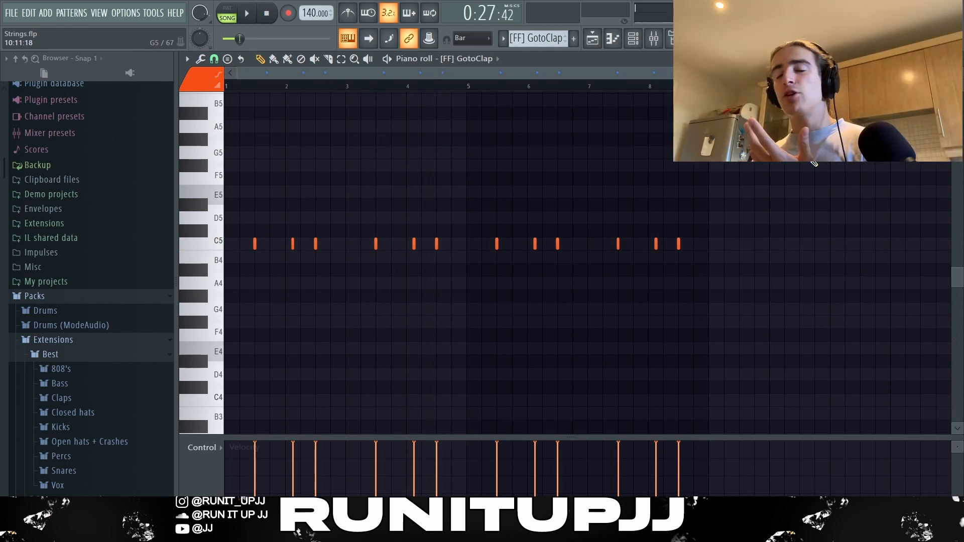
{"action": "key", "text": "ctrl+a"}
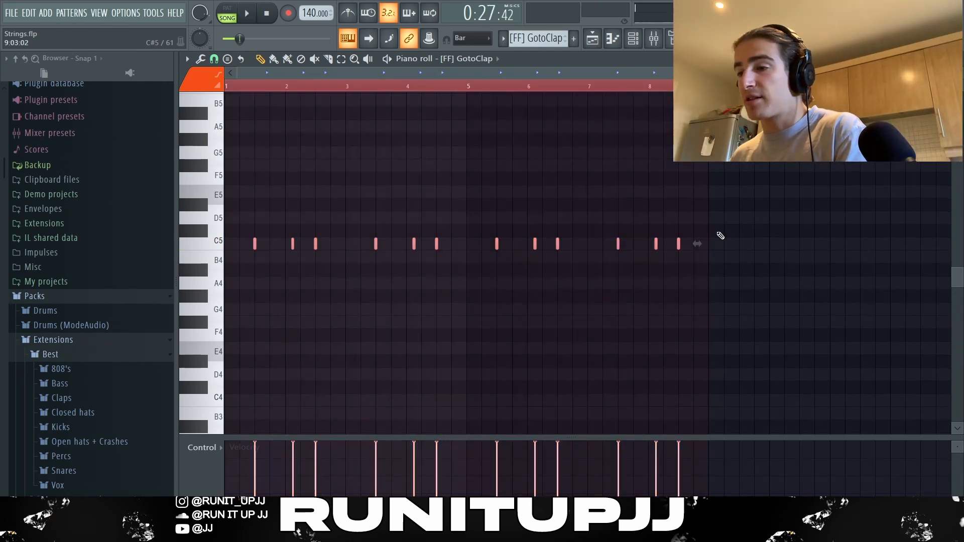
{"action": "scroll", "coordinate": [719, 236], "scroll_direction": "up", "scroll_amount": 3}
{"action": "key", "text": "ctrl+d"}
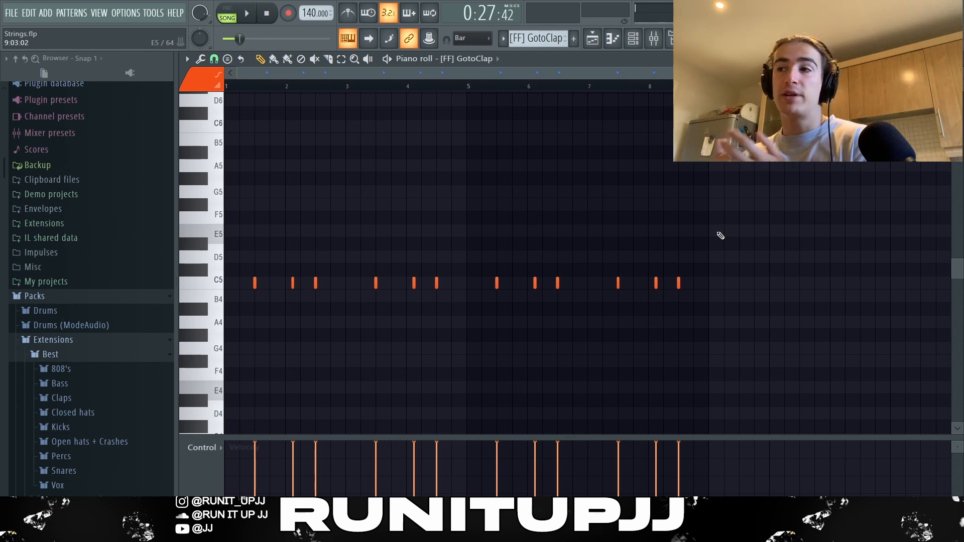
Return to the playlist and unsolo the clap and snare so that all tracks are enabled.
{"action": "key", "text": "F5"}
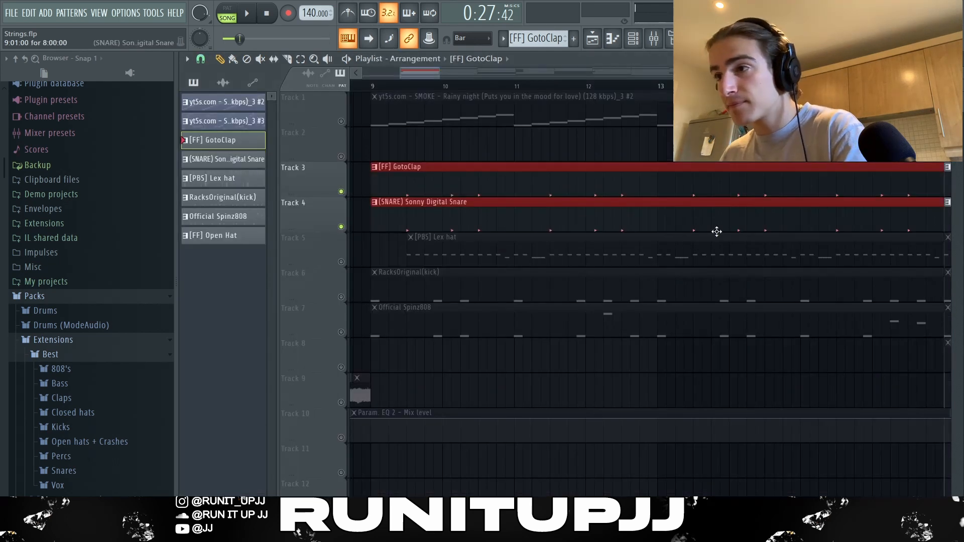
{"action": "right_click", "coordinate": [347, 260]}
{"action": "right_click", "coordinate": [346, 262]}
{"action": "right_click", "coordinate": [346, 261]}
{"action": "scroll", "coordinate": [384, 245], "scroll_direction": "down", "scroll_amount": 4}
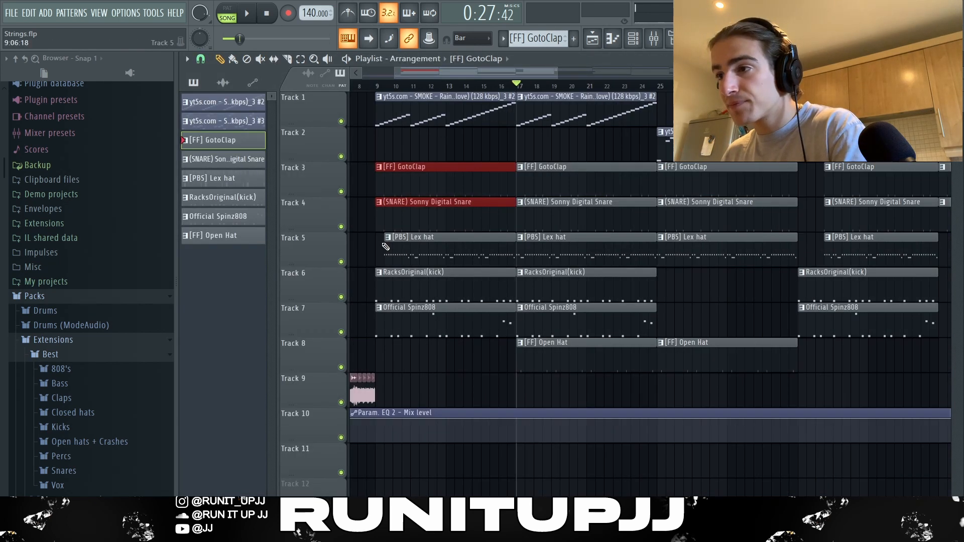
Open the [PBS] Lex hat pattern in the piano roll and switch to pattern playback.
{"action": "left_click", "coordinate": [545, 248]}
{"action": "double_click", "coordinate": [541, 251]}
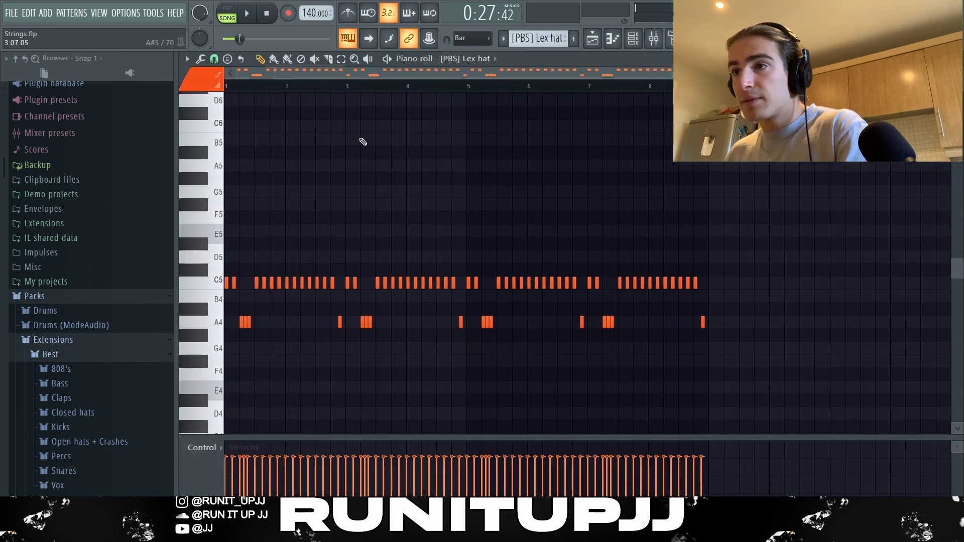
{"action": "key", "text": "l"}
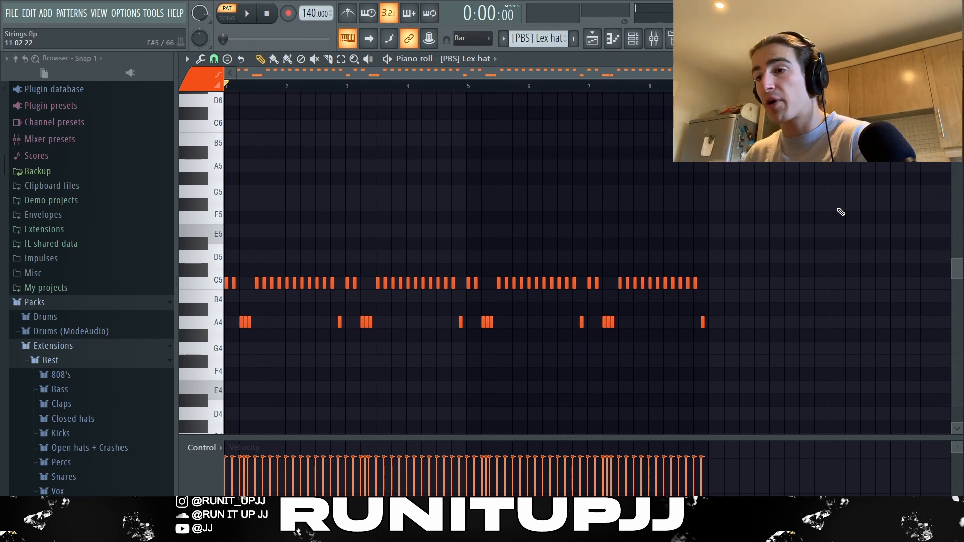
Examine the Lex hat's lower A4 notes by highlighting the three-note groups and the single notes closing each two-bar phrase, and clear the selection.
{"action": "left_click_drag", "start_coordinate": [248, 326], "coordinate": [300, 327]}
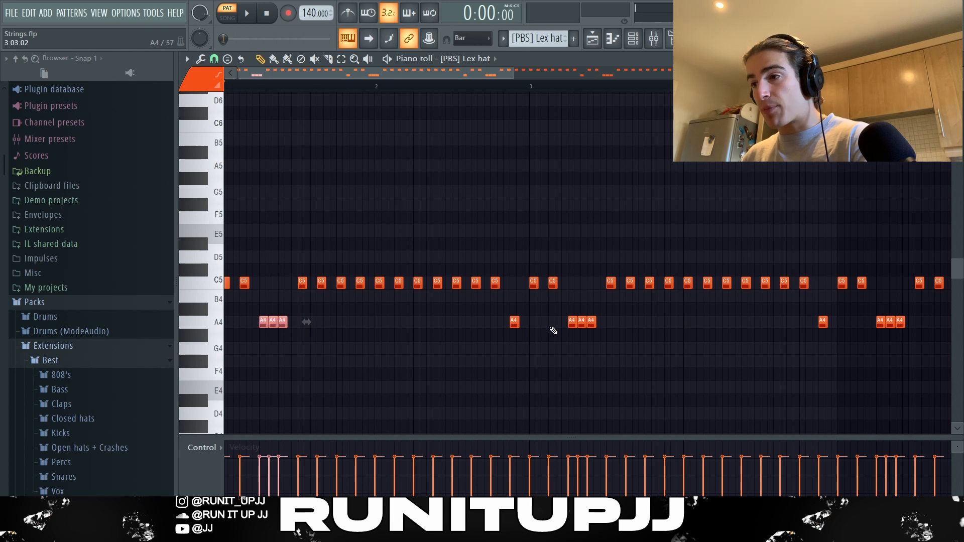
{"action": "left_click_drag", "start_coordinate": [552, 328], "coordinate": [607, 329]}
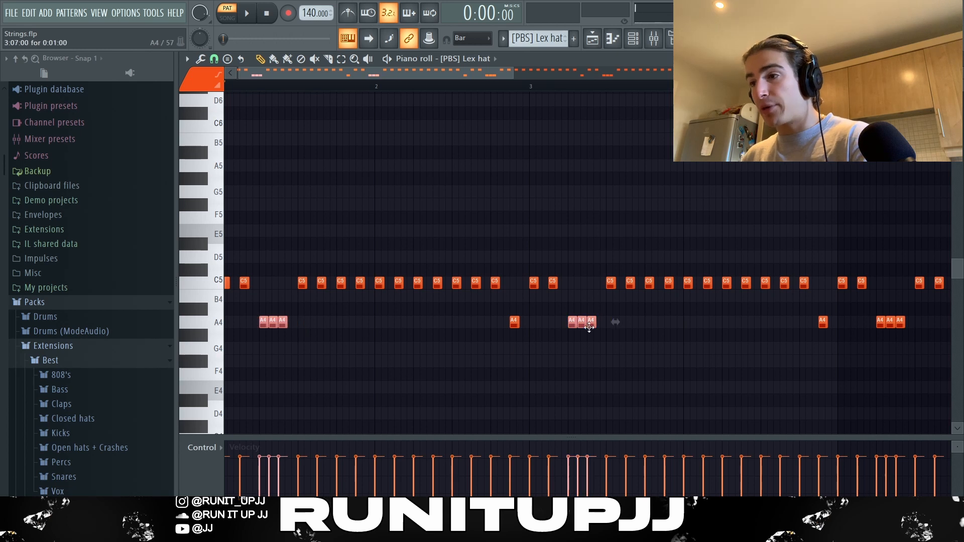
{"action": "right_click", "coordinate": [481, 342], "text": "ctrl"}
{"action": "left_click_drag", "start_coordinate": [377, 322], "coordinate": [398, 327]}
{"action": "left_click_drag", "start_coordinate": [542, 324], "coordinate": [572, 328]}
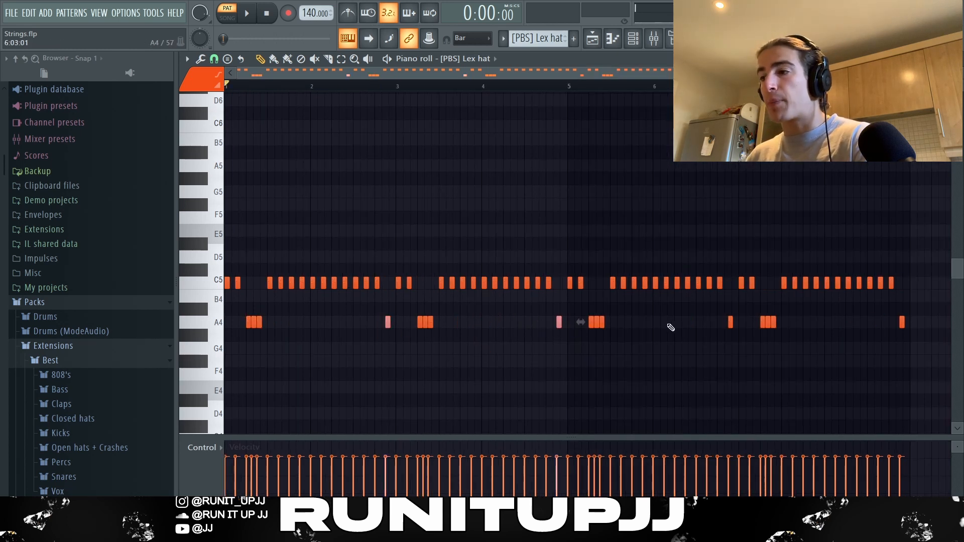
{"action": "left_click_drag", "start_coordinate": [704, 326], "coordinate": [763, 327]}
{"action": "left_click_drag", "start_coordinate": [893, 326], "coordinate": [908, 333]}
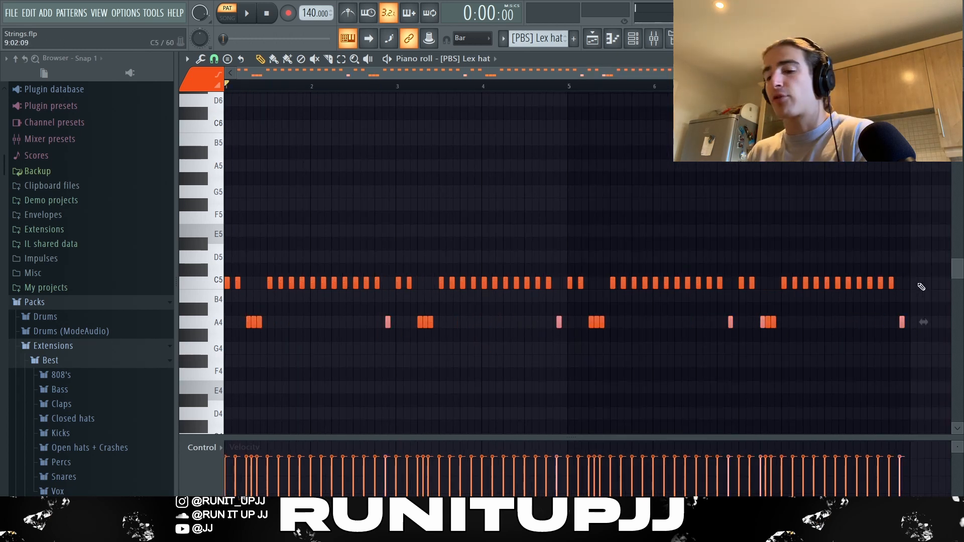
{"action": "key", "text": "ctrl+d"}
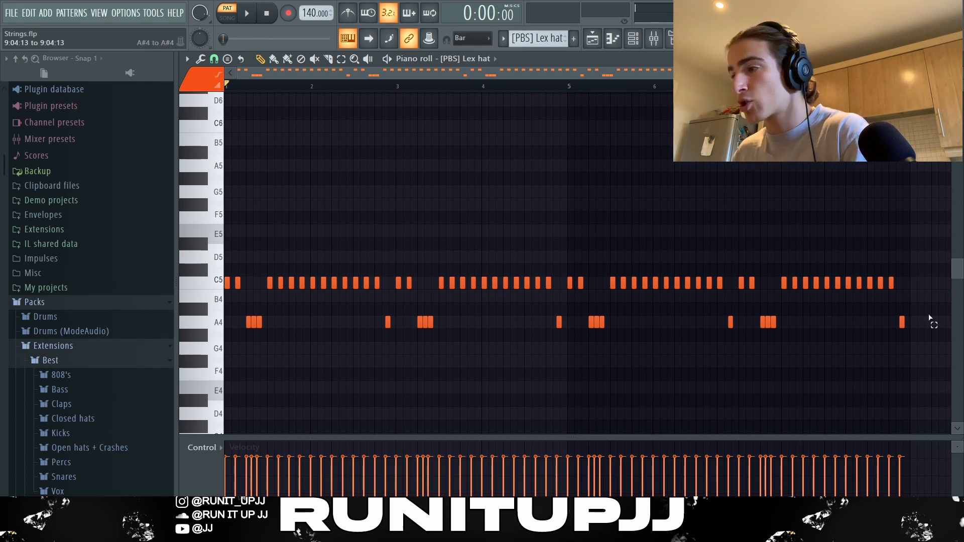
{"action": "left_click_drag", "start_coordinate": [935, 304], "coordinate": [286, 355]}
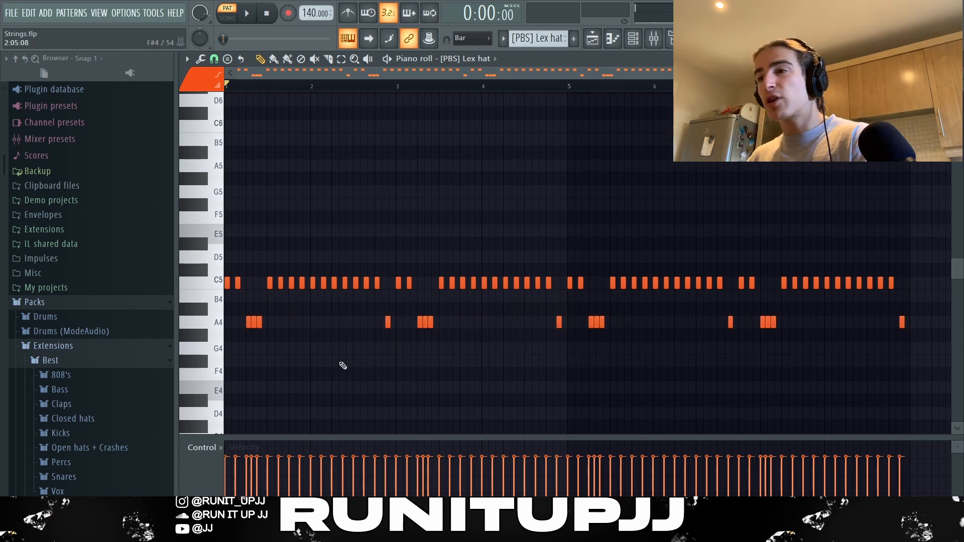
Audition the full eight-bar [PBS] Lex hat pattern and stop playback.
{"action": "left_click_drag", "start_coordinate": [399, 89], "coordinate": [1, 126]}
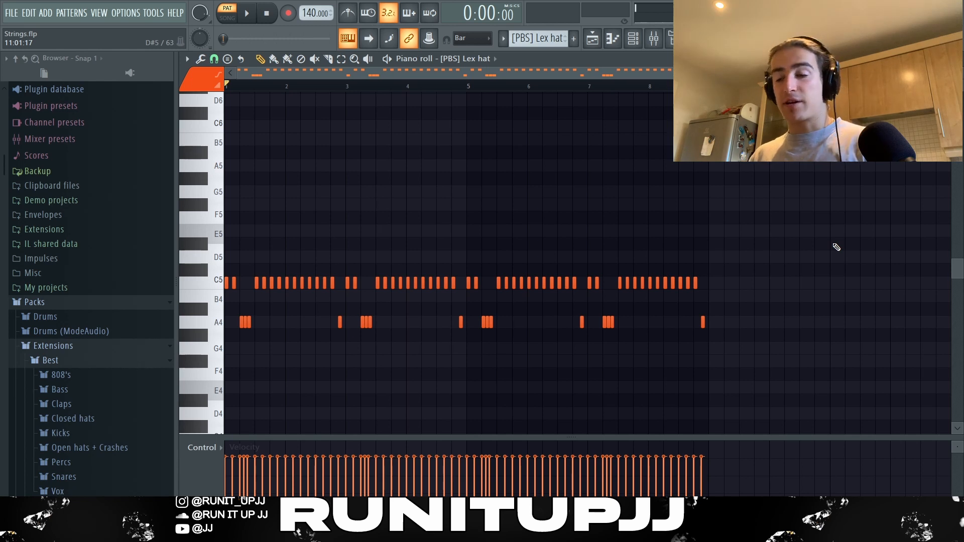
{"action": "key", "text": "space"}
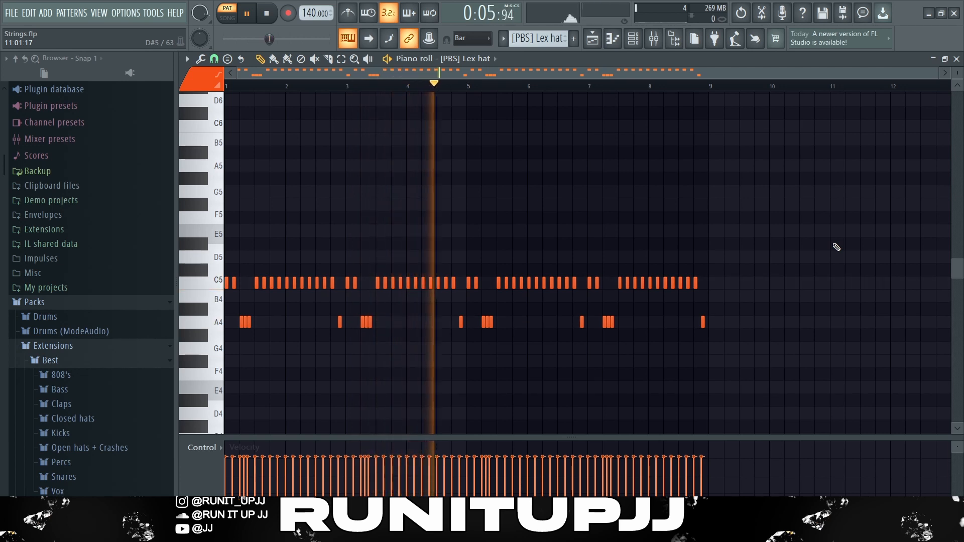
{"action": "key", "text": "space"}
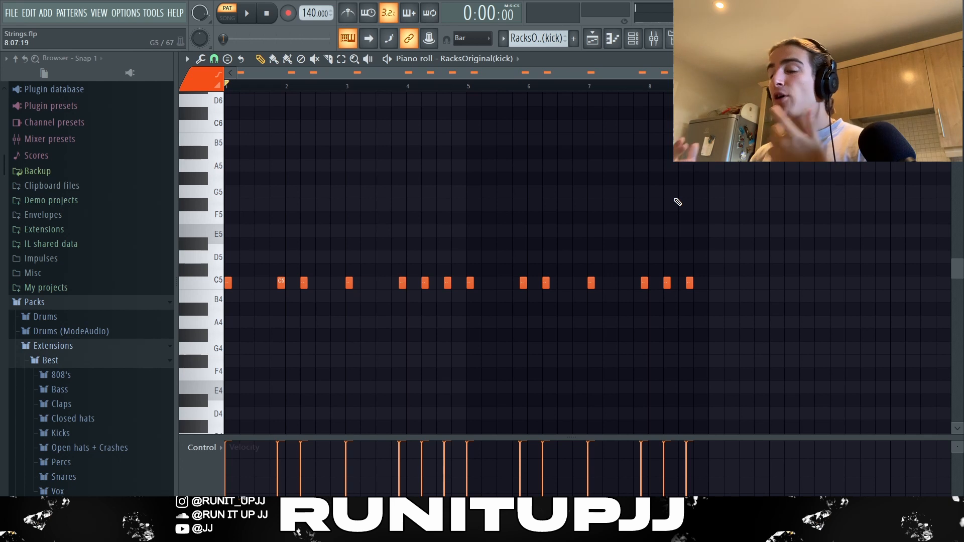
Review the RacksOriginal(kick) pattern by highlighting all its notes and its first four bars, and audition the pattern with no selection.
{"action": "key", "text": "ctrl+a"}
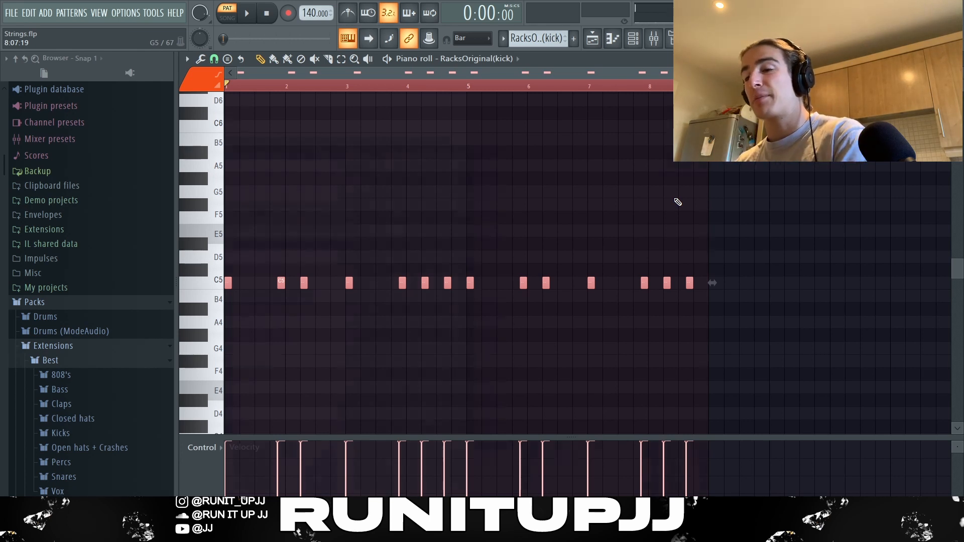
{"action": "key", "text": "ctrl+d"}
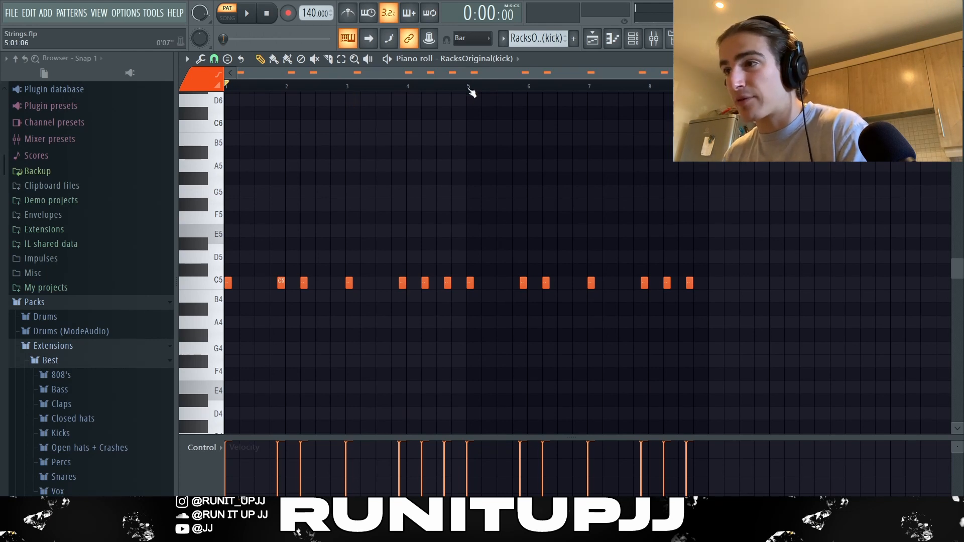
{"action": "left_click_drag", "start_coordinate": [470, 87], "coordinate": [227, 86]}
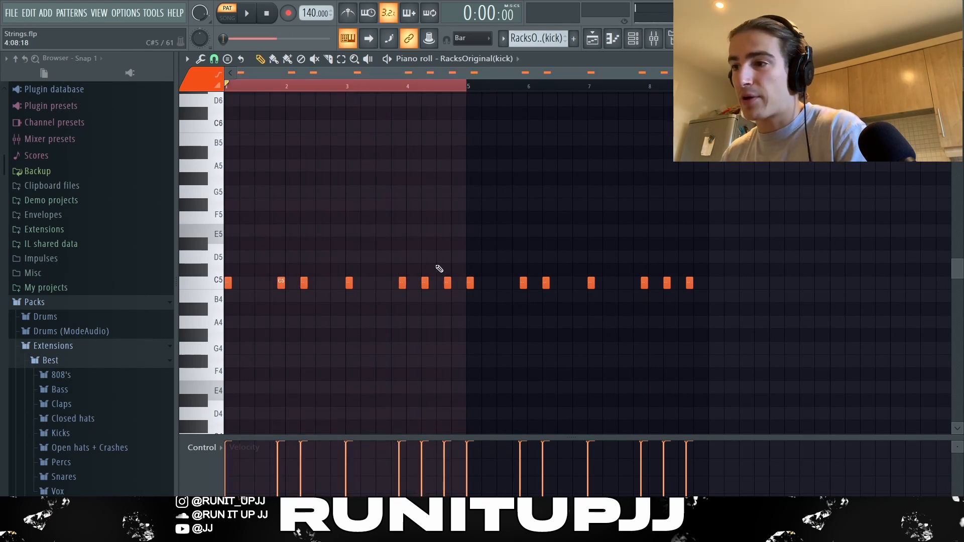
{"action": "left_click", "coordinate": [425, 283]}
{"action": "key", "text": "ctrl+d"}
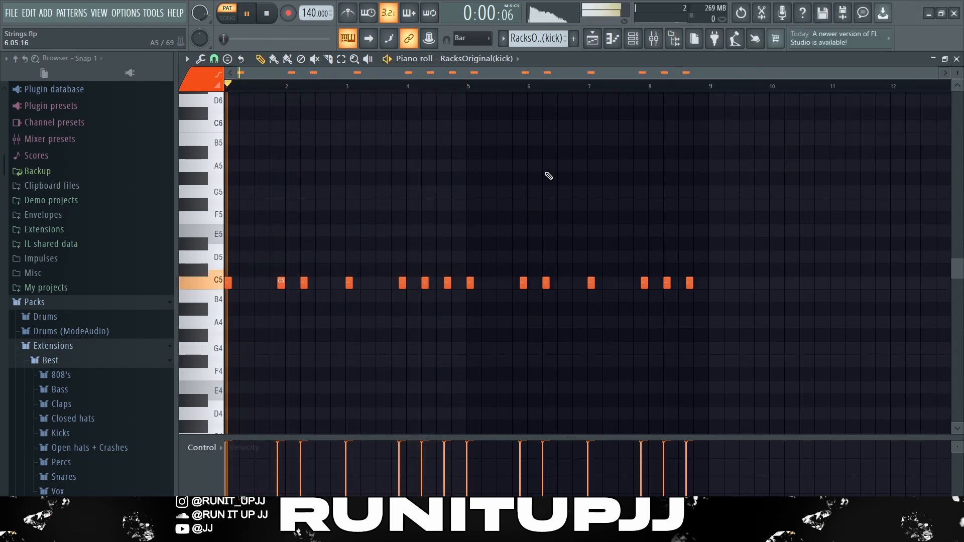
{"action": "key", "text": "space"}
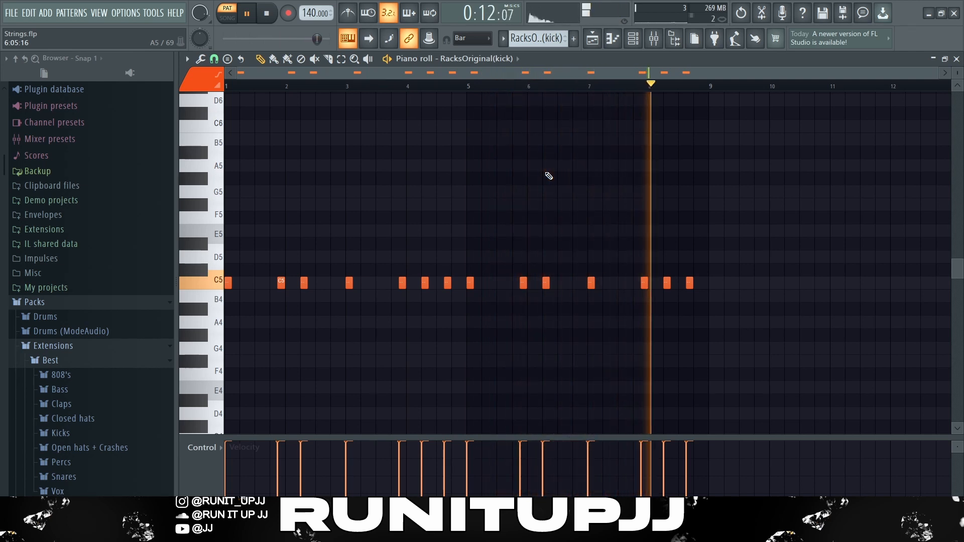
{"action": "key", "text": "space"}
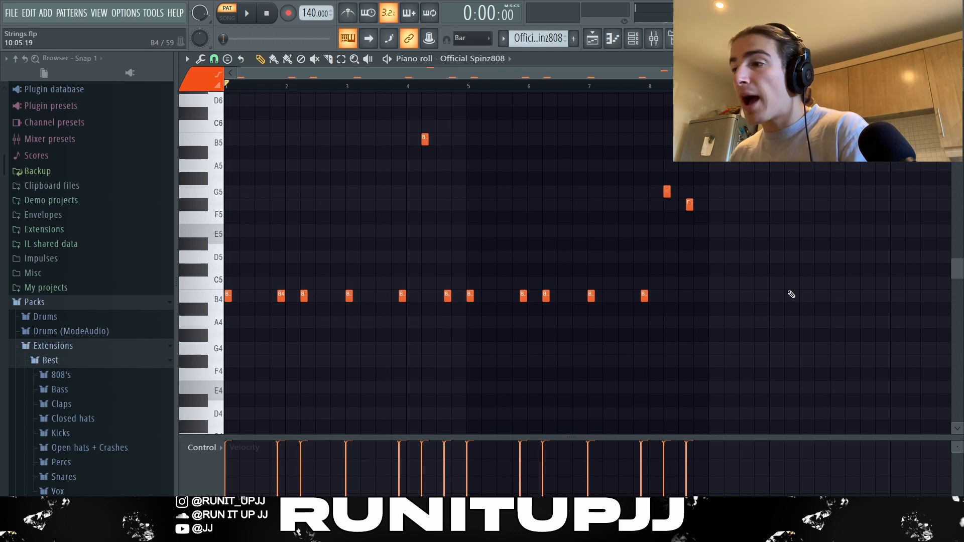
Highlight the Official Spinz808's repeated B4 notes, clear the selection, and transpose the whole pattern up two octaves.
{"action": "left_click_drag", "start_coordinate": [790, 295], "coordinate": [227, 326]}
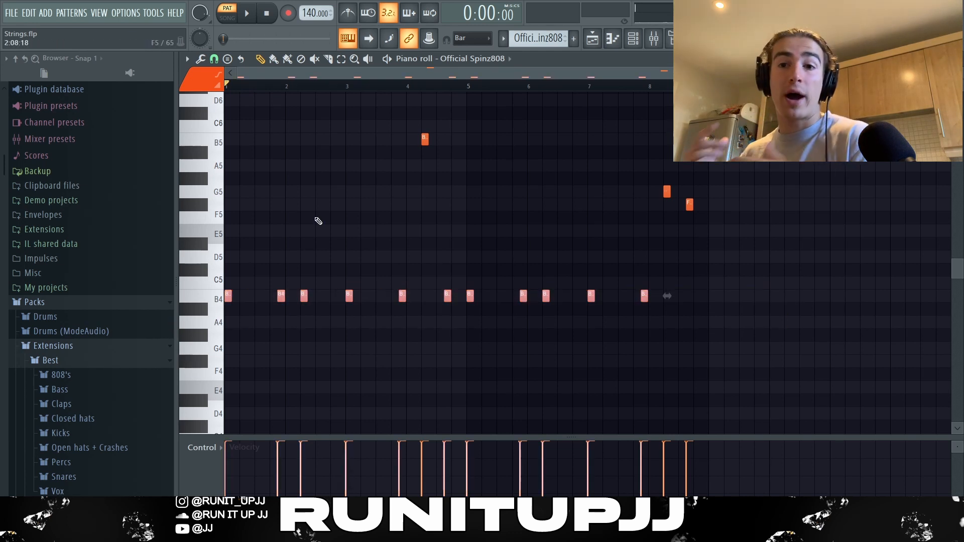
{"action": "key", "text": "ctrl+d"}
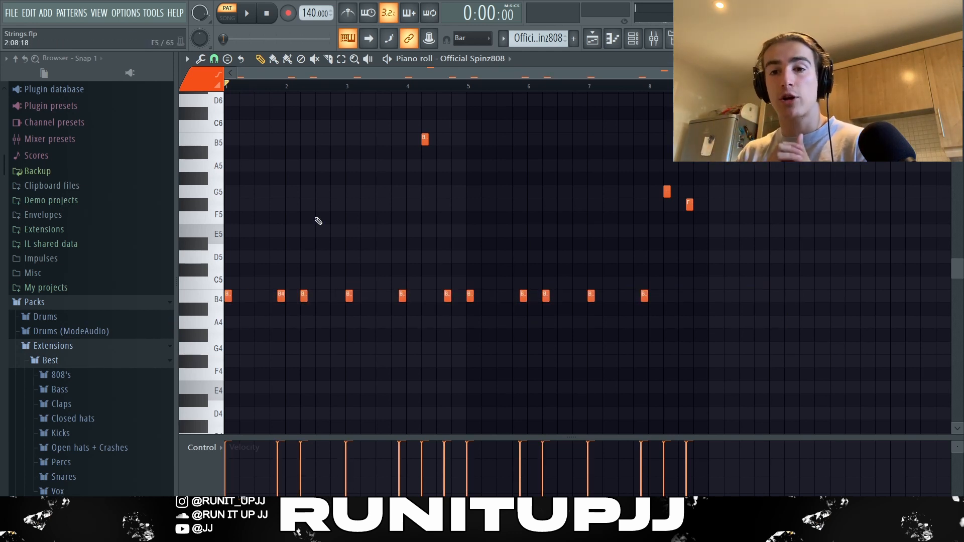
{"action": "scroll", "coordinate": [757, 218], "scroll_direction": "up", "scroll_amount": 4}
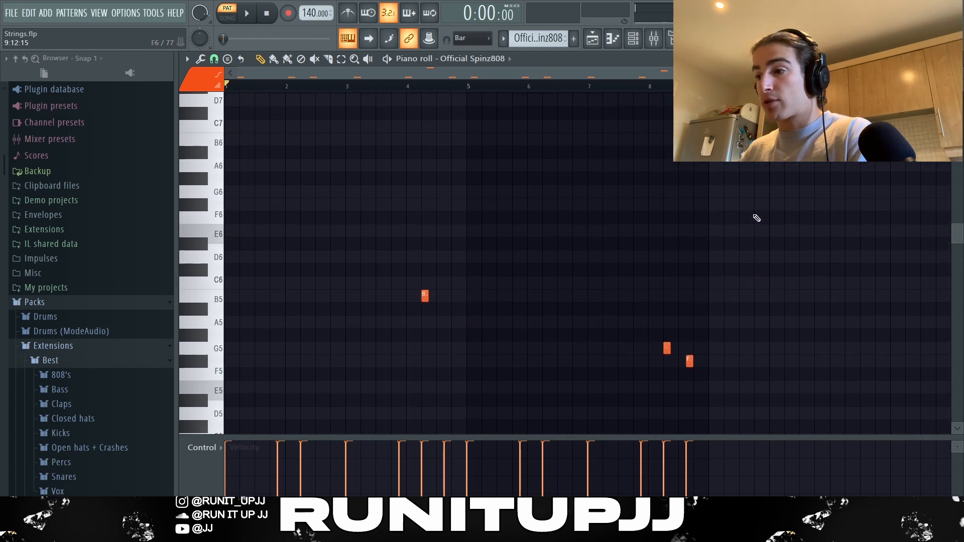
{"action": "scroll", "coordinate": [757, 218], "scroll_direction": "down", "scroll_amount": 3}
{"action": "key", "text": "ctrl+Up"}
{"action": "key", "text": "ctrl+Up"}
{"action": "scroll", "coordinate": [757, 218], "scroll_direction": "up", "scroll_amount": 3}
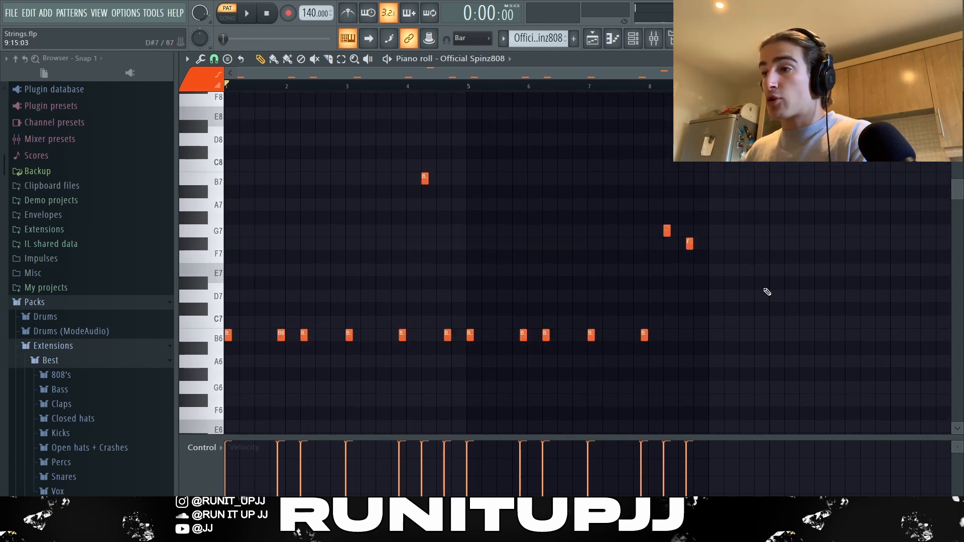
Examine the Official Spinz808 pattern by highlighting all notes, the high B note in bar 4 and the closing notes in bar 8, and audition it.
{"action": "left_click_drag", "start_coordinate": [818, 390], "coordinate": [187, 146]}
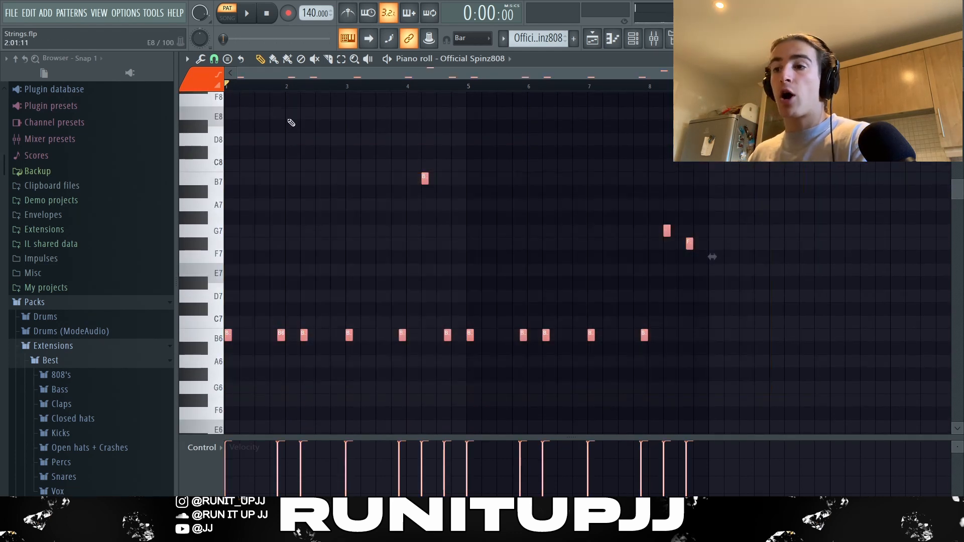
{"action": "left_click", "coordinate": [326, 125], "text": "ctrl"}
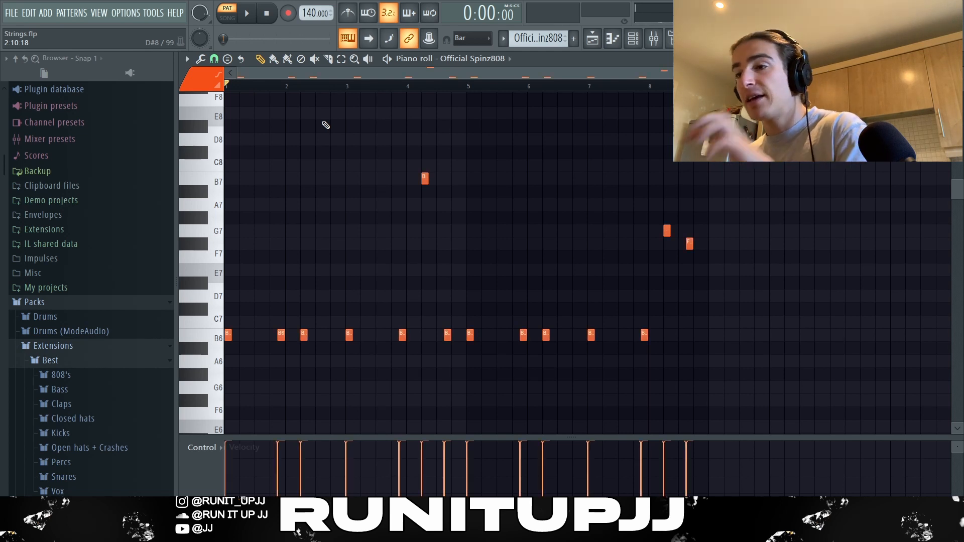
{"action": "left_click_drag", "start_coordinate": [401, 167], "coordinate": [451, 198]}
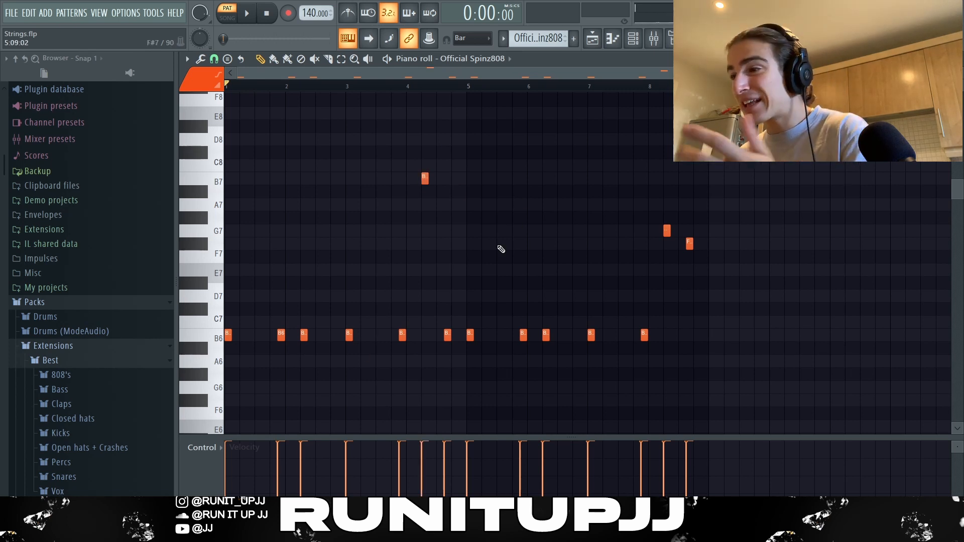
{"action": "left_click_drag", "start_coordinate": [677, 226], "coordinate": [724, 271]}
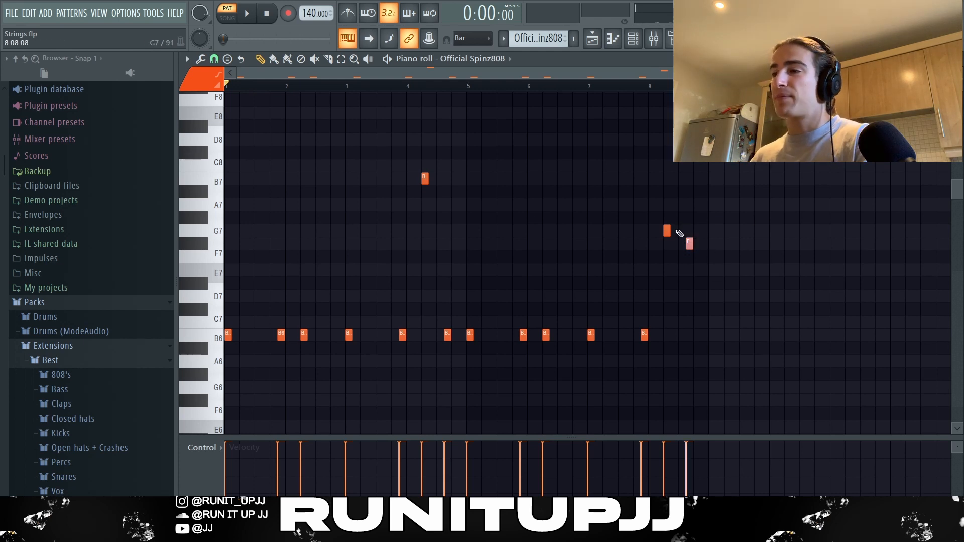
{"action": "left_click", "coordinate": [666, 234], "text": "ctrl+shift"}
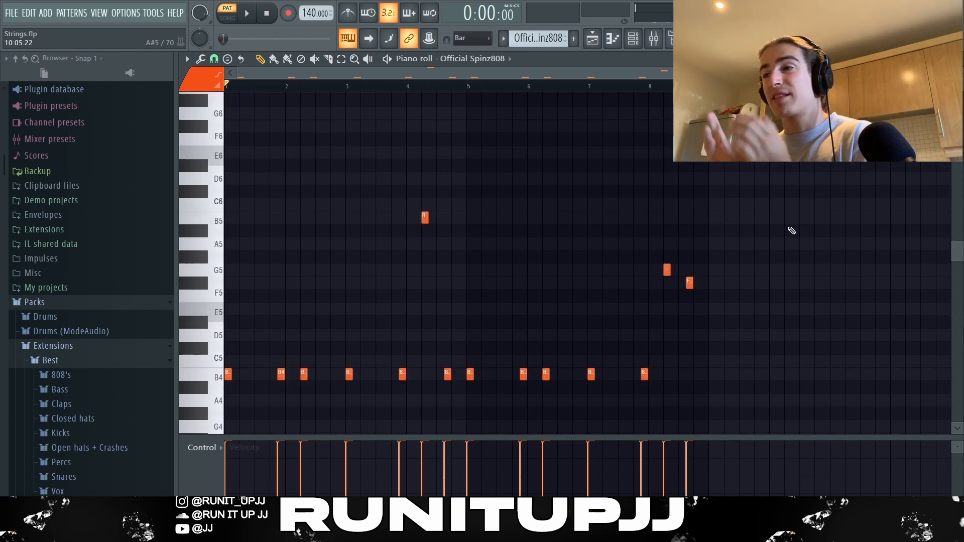
{"action": "key", "text": "space"}
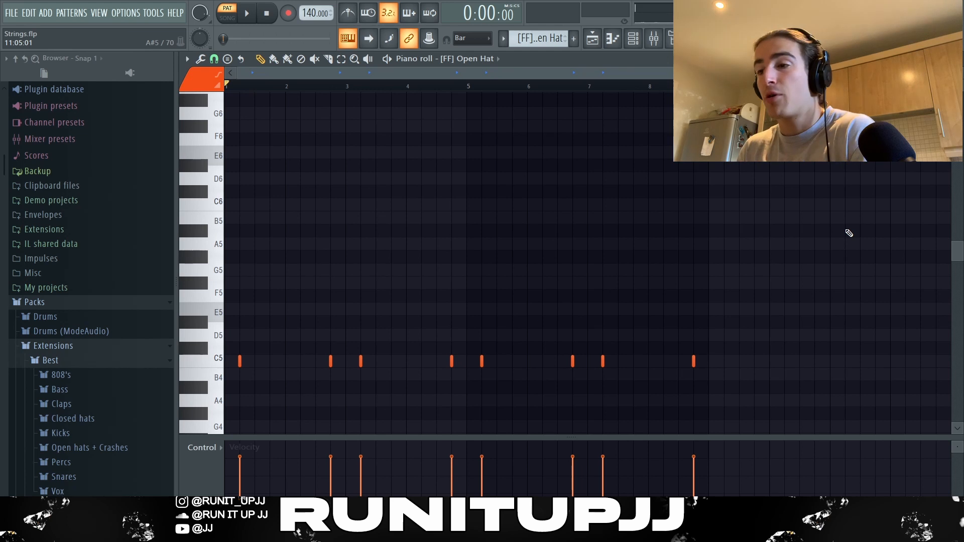
Audition the [FF] Open Hat pattern, and play the drum tracks in the playlist from bar 17.
{"action": "key", "text": "space"}
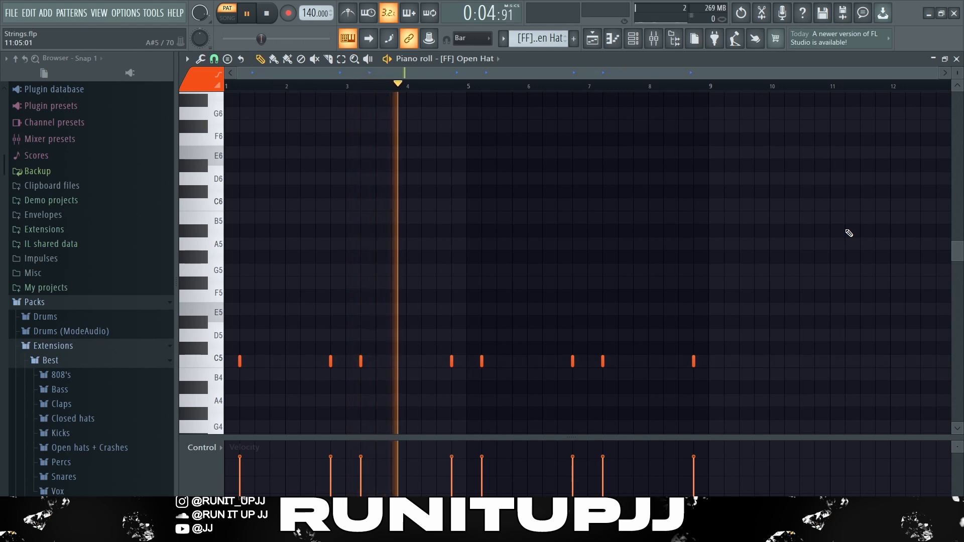
{"action": "key", "text": "space"}
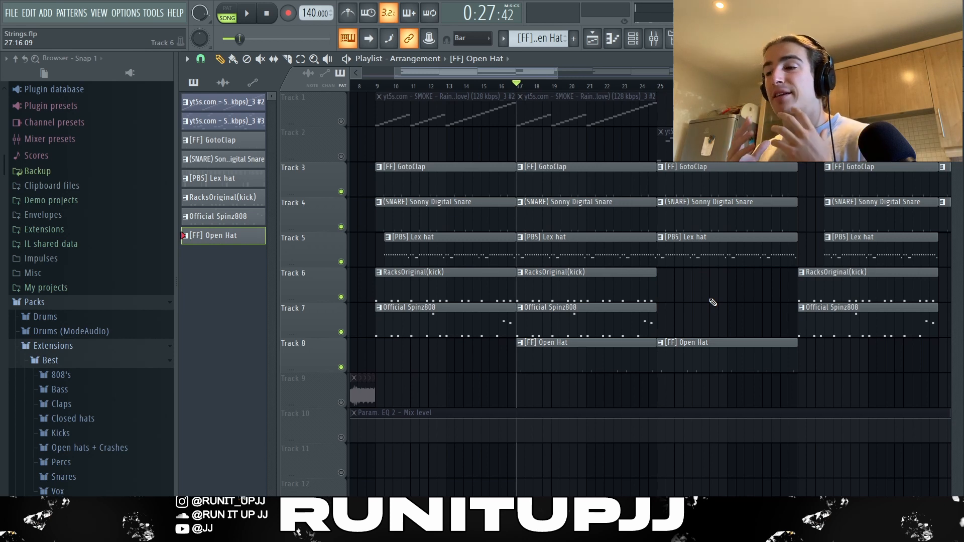
{"action": "key", "text": "space"}
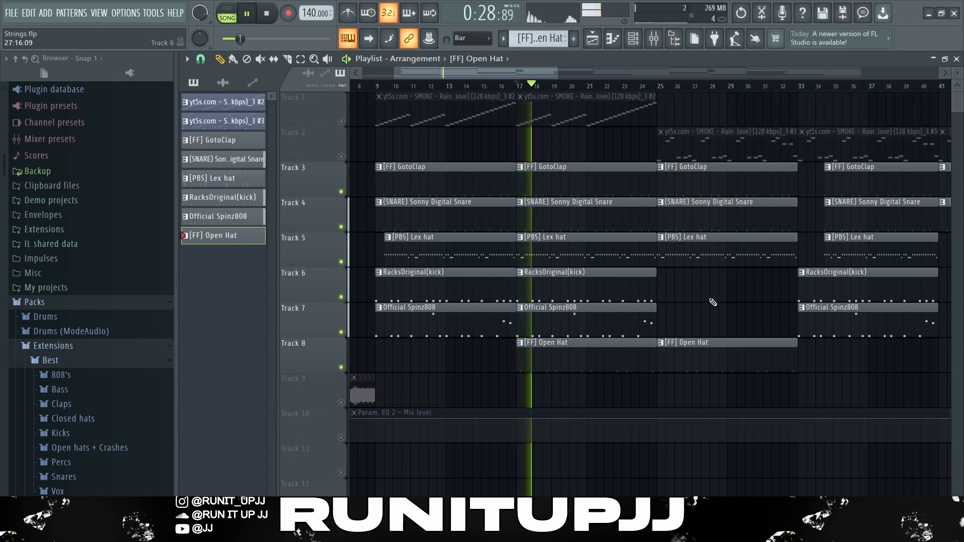